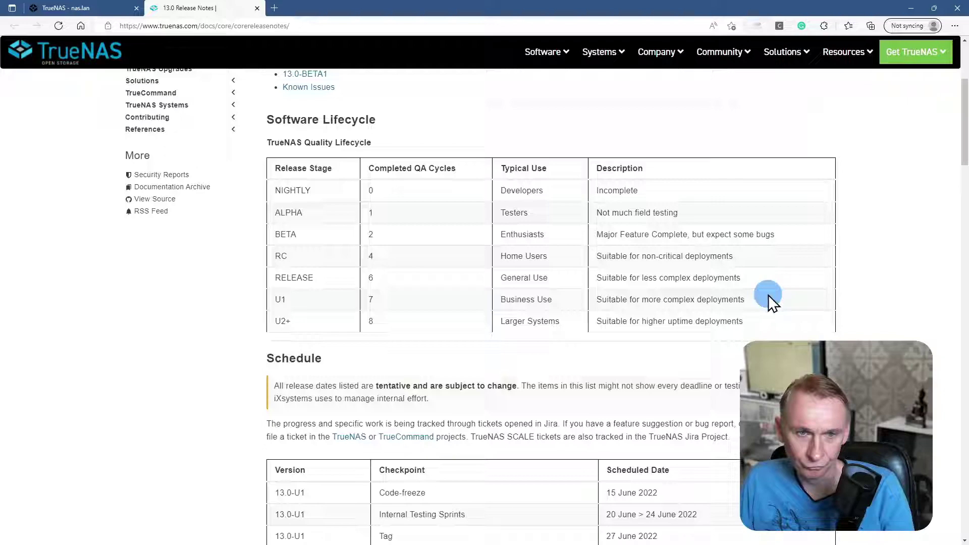
# - Scroll through the 13.0-RELEASE Improvement, New Feature and Bug lists down to the Known Issues table
pyautogui.scroll(-2, 375, 280)
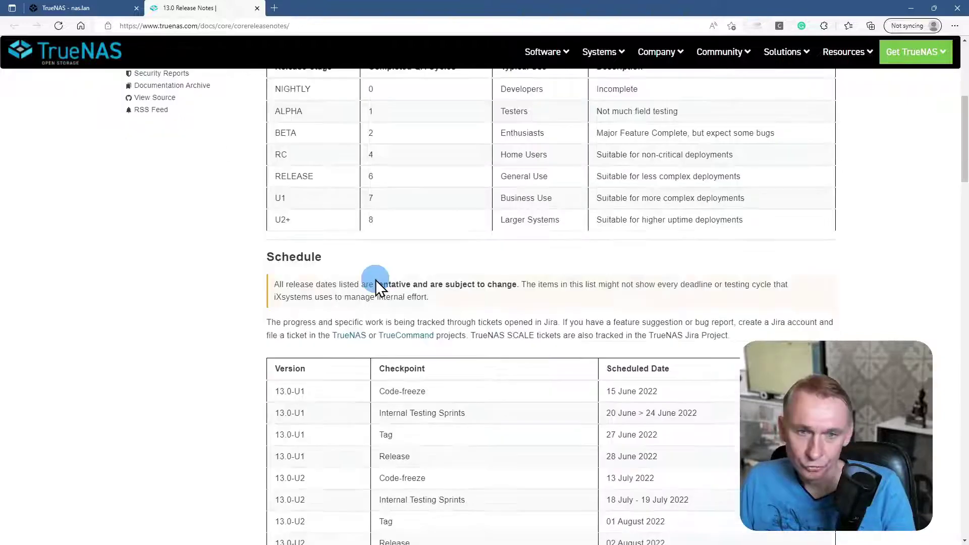
pyautogui.scroll(2, 380, 268)
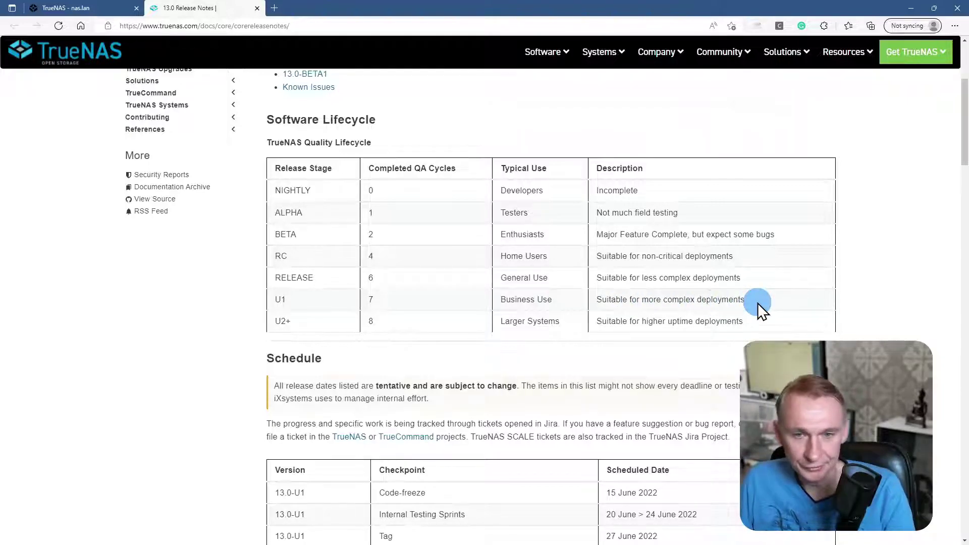
pyautogui.scroll(-10, 503, 276)
pyautogui.scroll(-2, 503, 277)
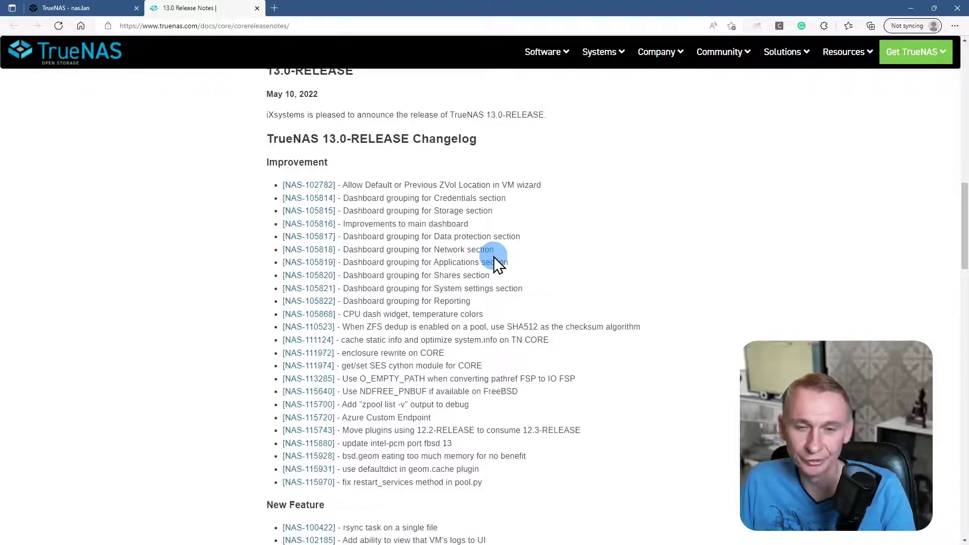
pyautogui.scroll(-4, 497, 260)
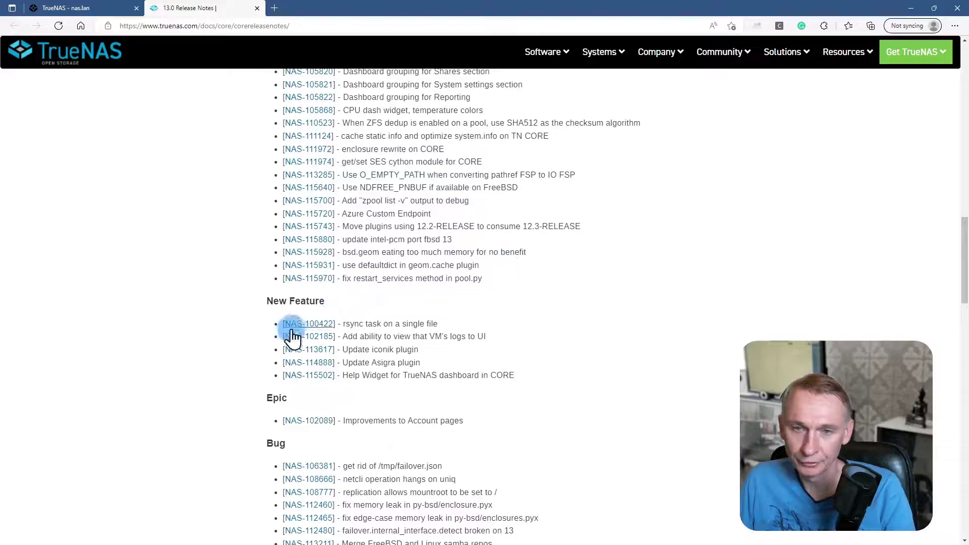
pyautogui.scroll(-4, 441, 329)
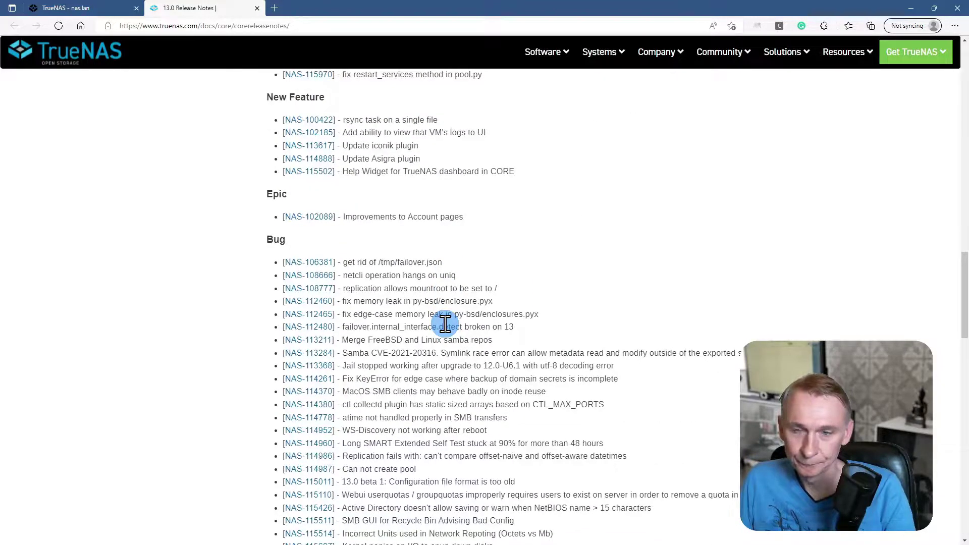
pyautogui.scroll(-4, 393, 380)
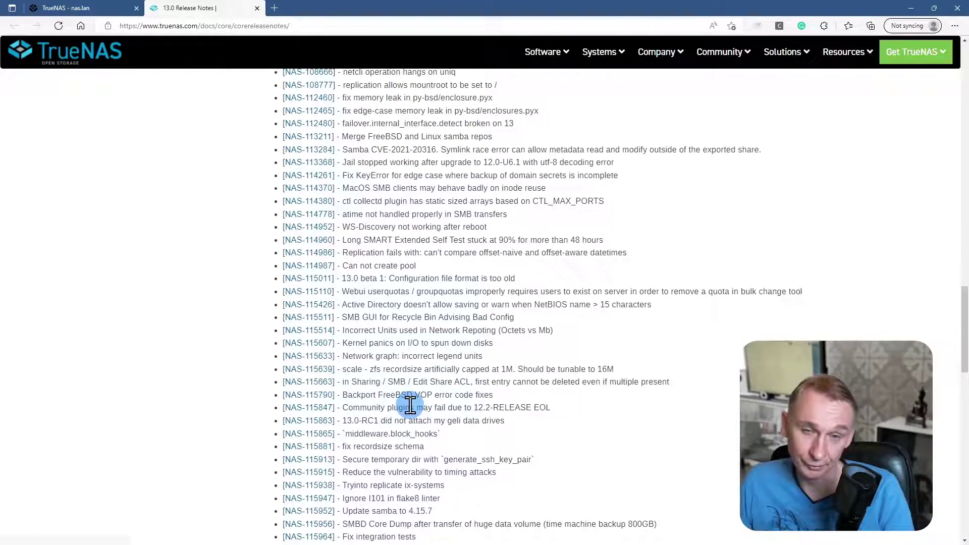
pyautogui.scroll(4, 427, 304)
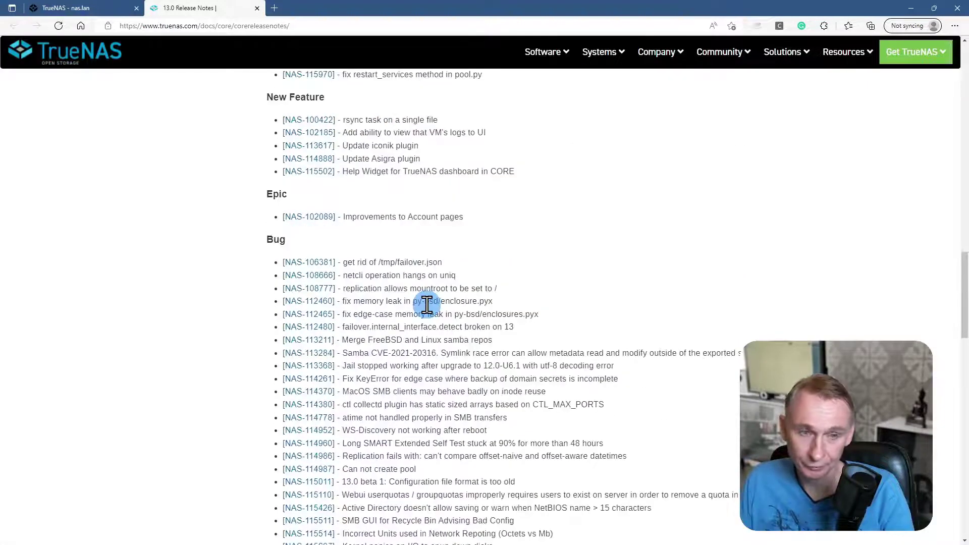
pyautogui.scroll(-14, 427, 305)
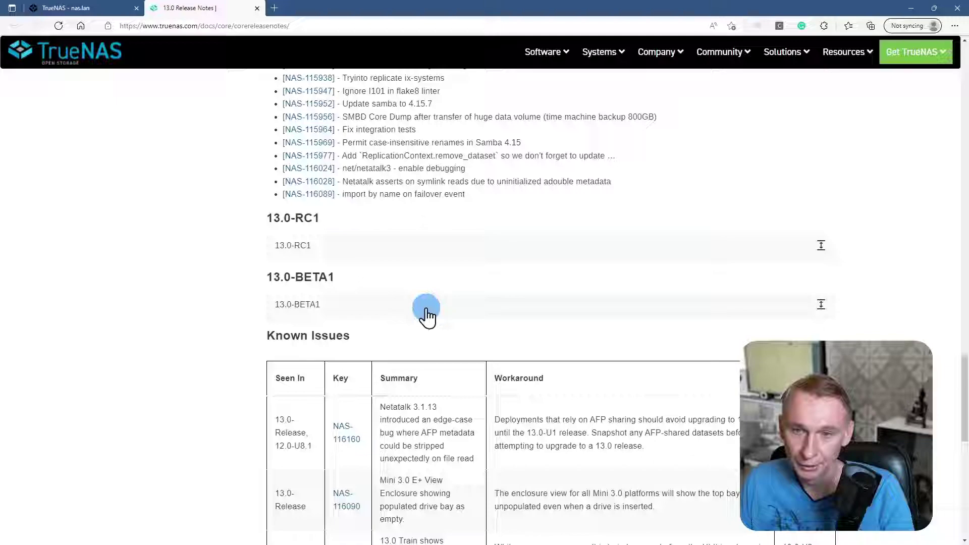
pyautogui.scroll(-2, 427, 313)
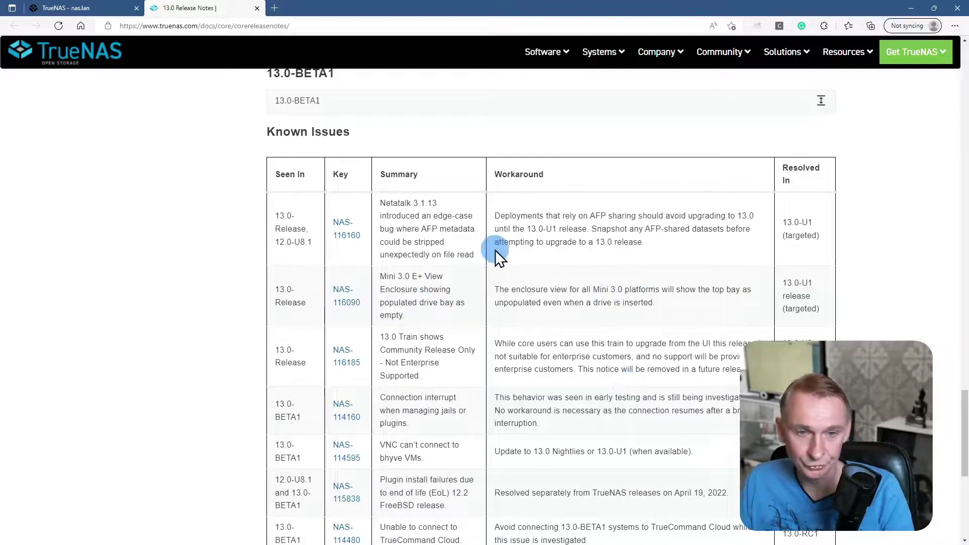
pyautogui.scroll(-4, 444, 237)
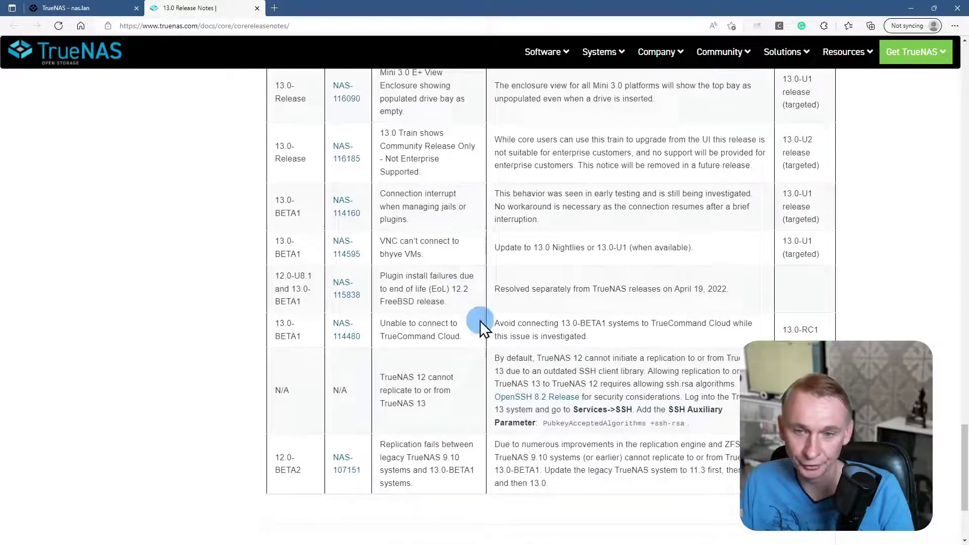
pyautogui.scroll(4, 480, 320)
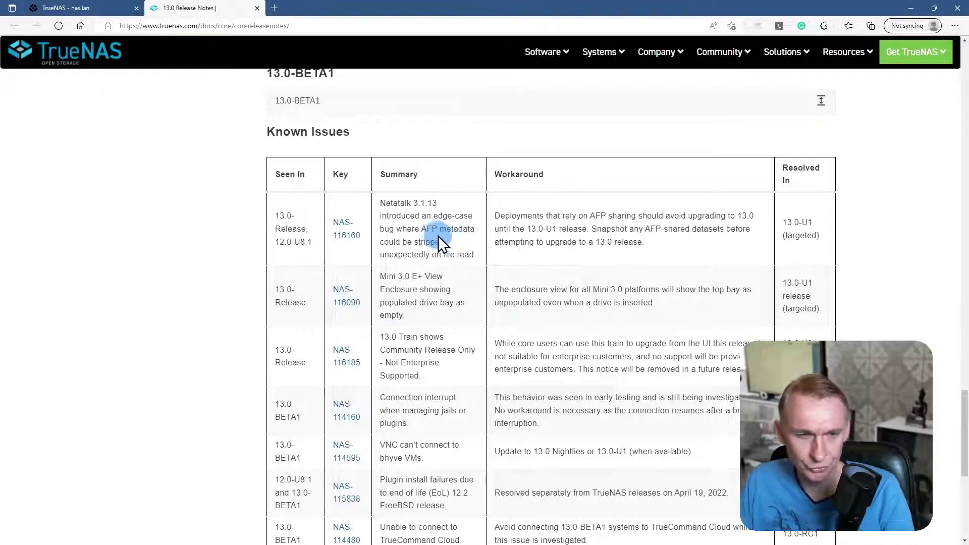
# - Log in to the nas.lan TrueNAS web interface as root with the account password
pyautogui.click(65, 7)
pyautogui.click(528, 286)
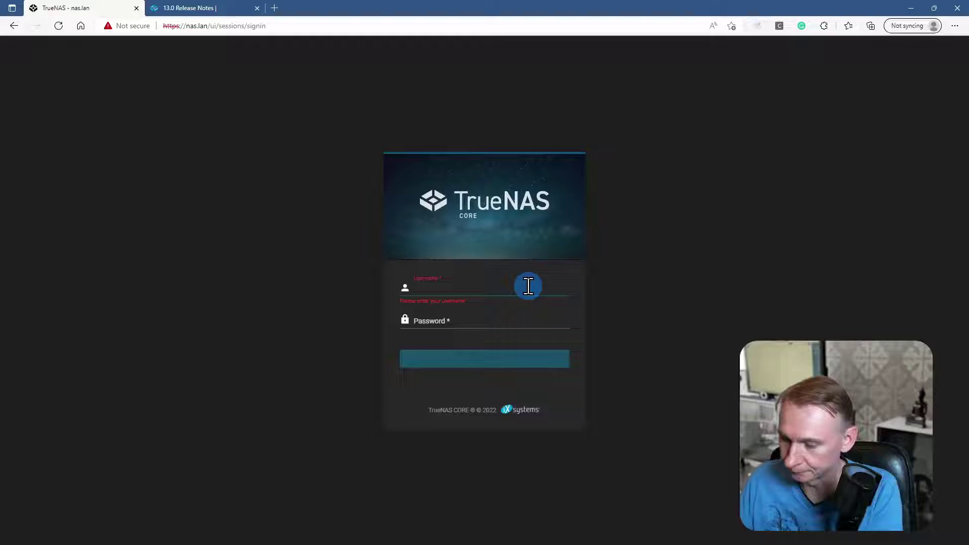
pyautogui.write('root')
pyautogui.press('Tab')
pyautogui.write('**')
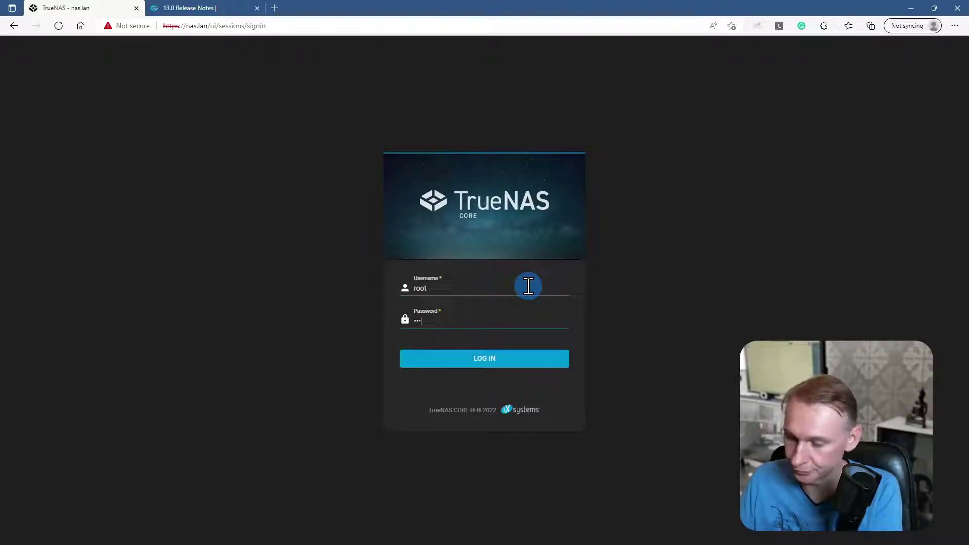
pyautogui.write('**')
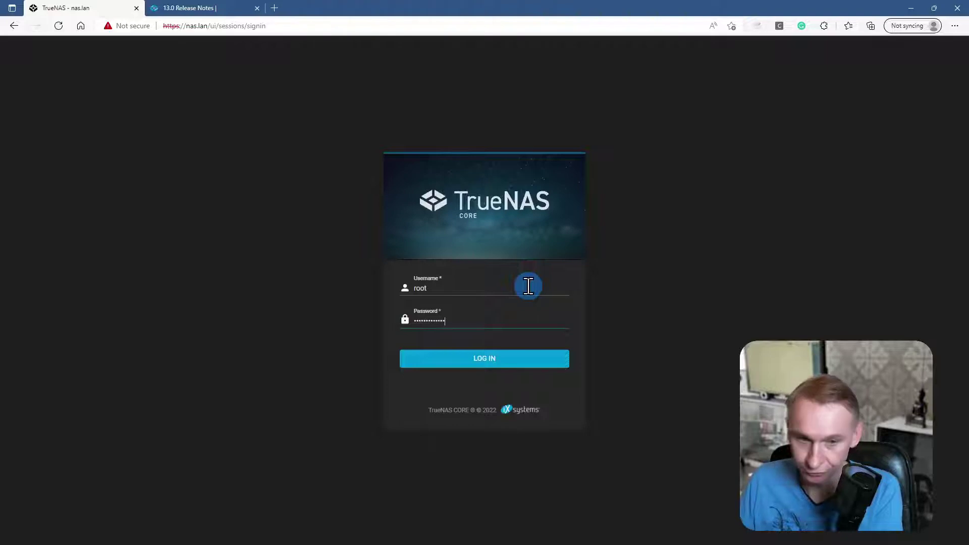
pyautogui.press('Return')
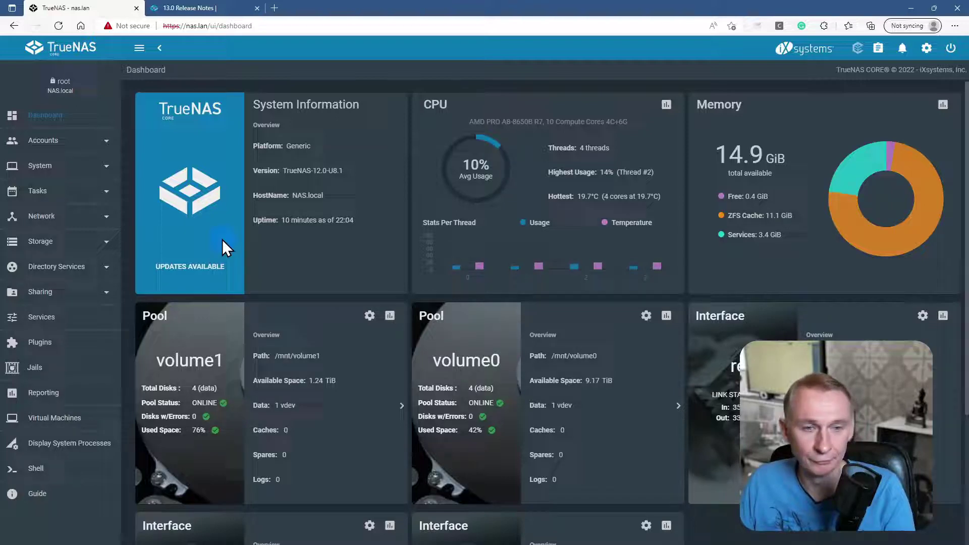
# - Open the available updates and switch the update train to 13.0-STABLE to upgrade
pyautogui.click(192, 267)
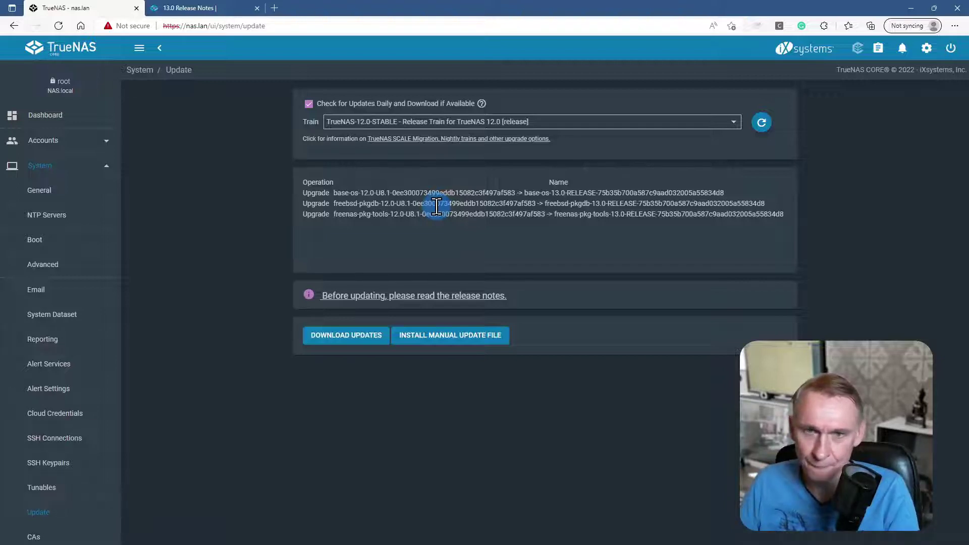
pyautogui.click(733, 123)
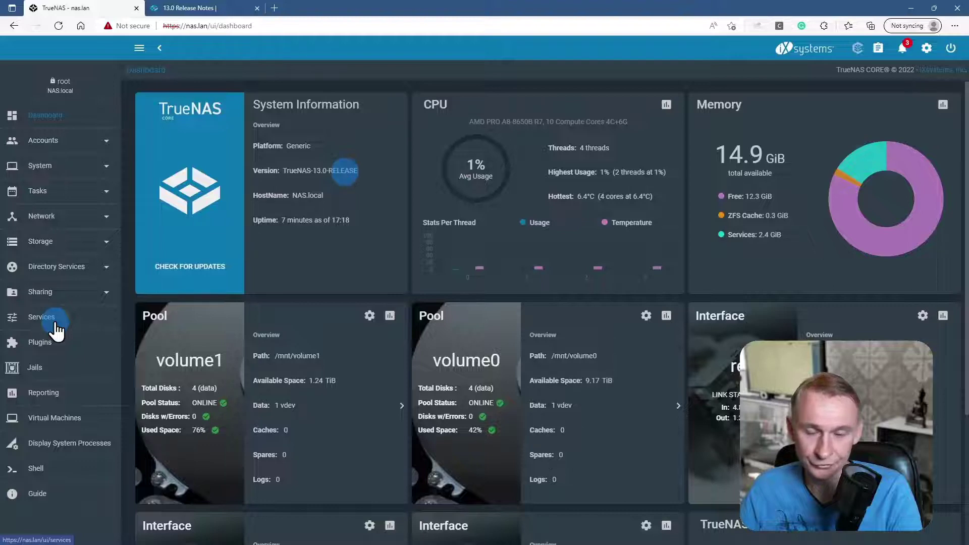
# - Go to Storage > Pools to list volume0's datasets and volume1
pyautogui.click(292, 536)
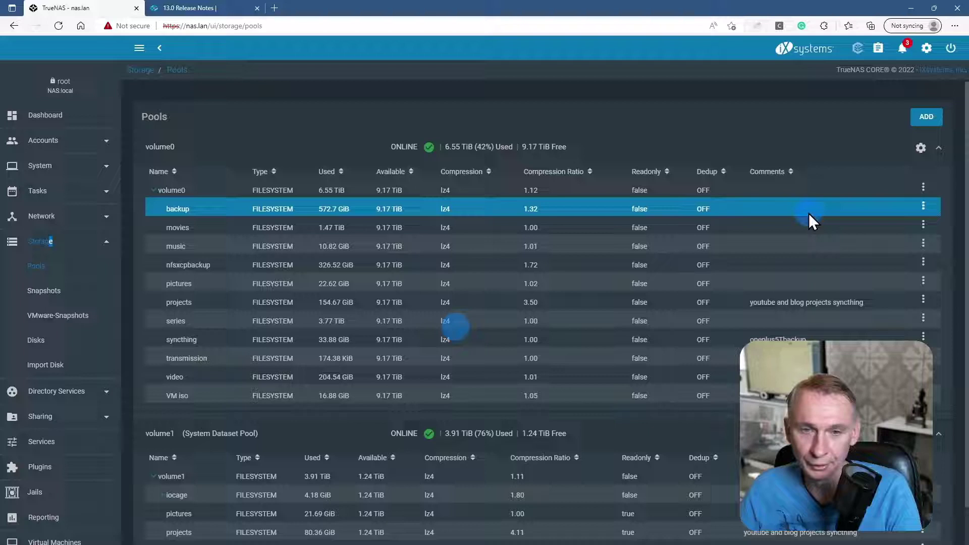
# - Attempt the volume0 pool upgrade, which errors, then open the System Update page
pyautogui.click(919, 150)
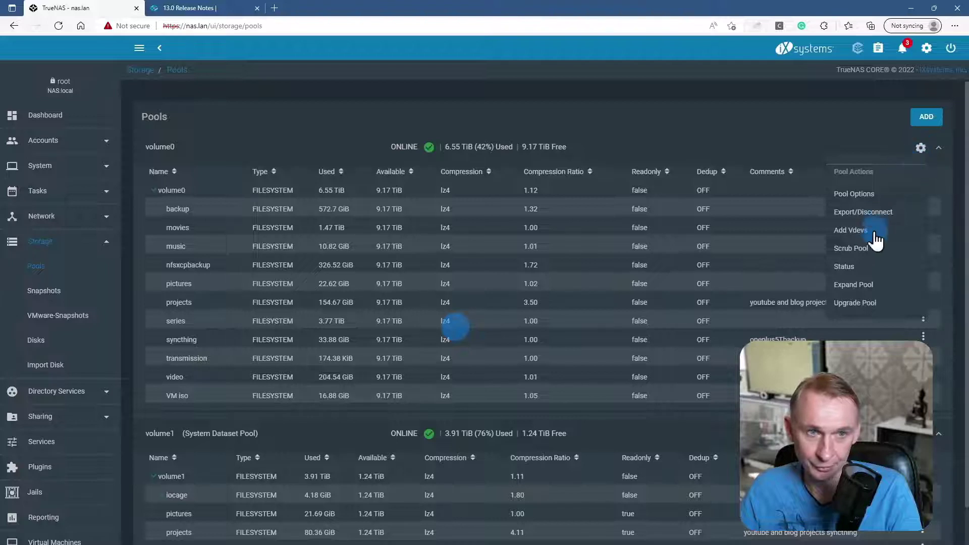
pyautogui.click(852, 304)
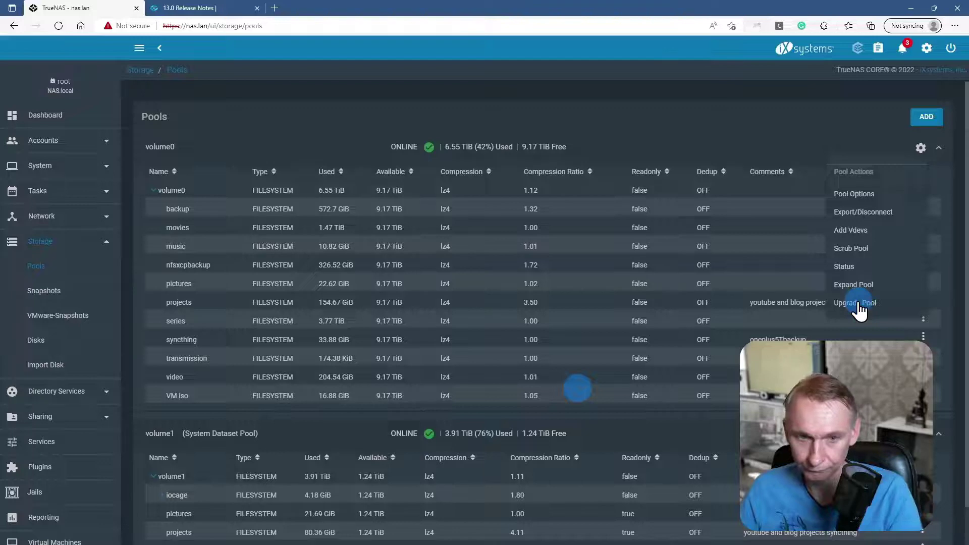
pyautogui.click(859, 304)
pyautogui.click(597, 327)
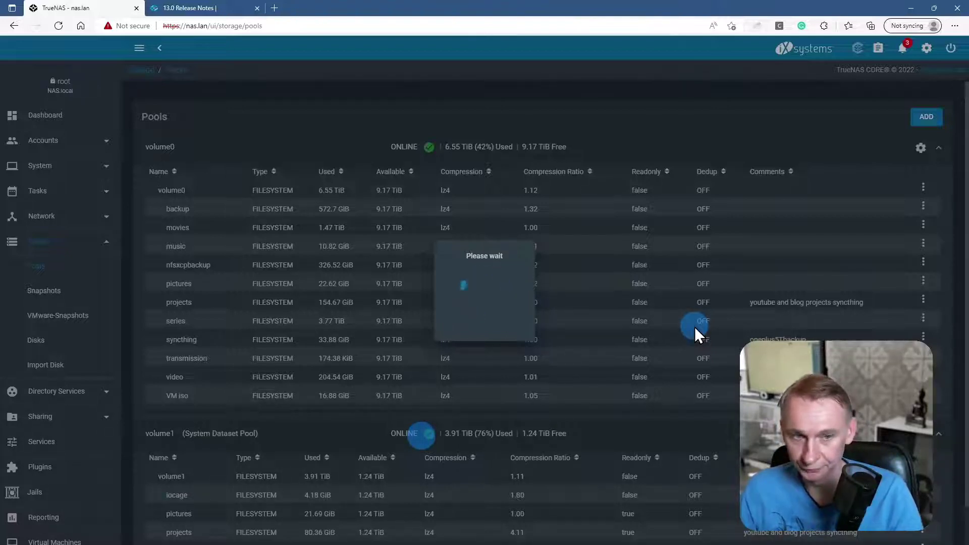
pyautogui.moveTo(275, 521)
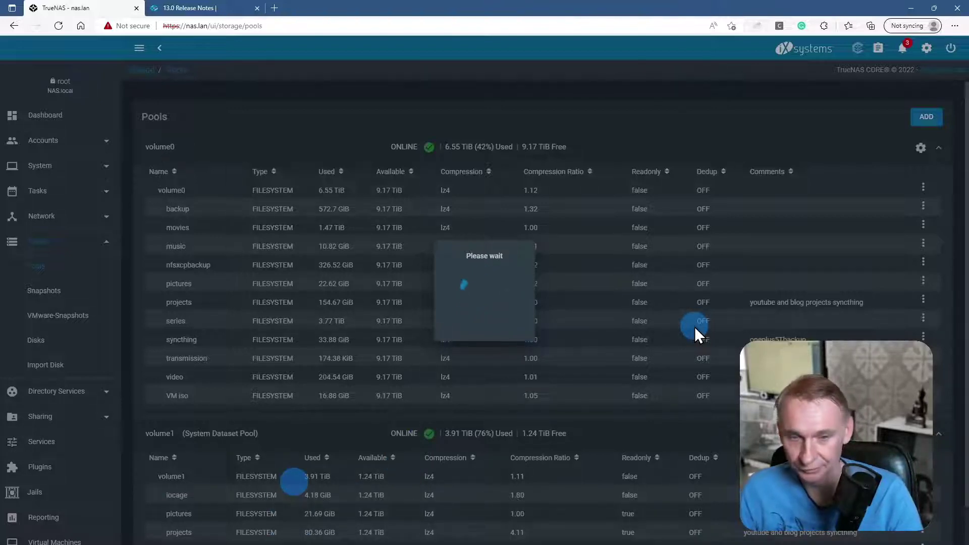
pyautogui.moveTo(334, 503)
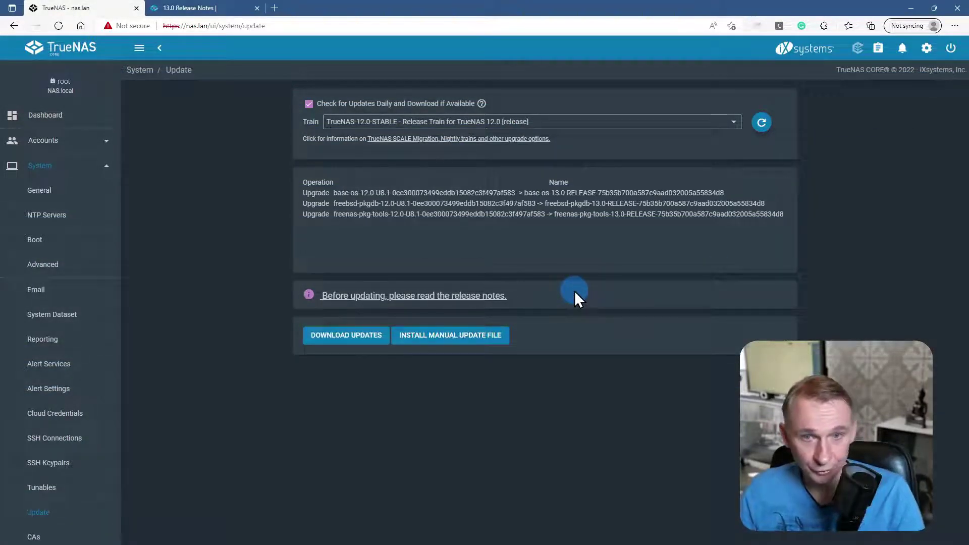
# - View the boot environments, with 12.0-U8.1 active and 13.0-RELEASE still listed
pyautogui.click(393, 199)
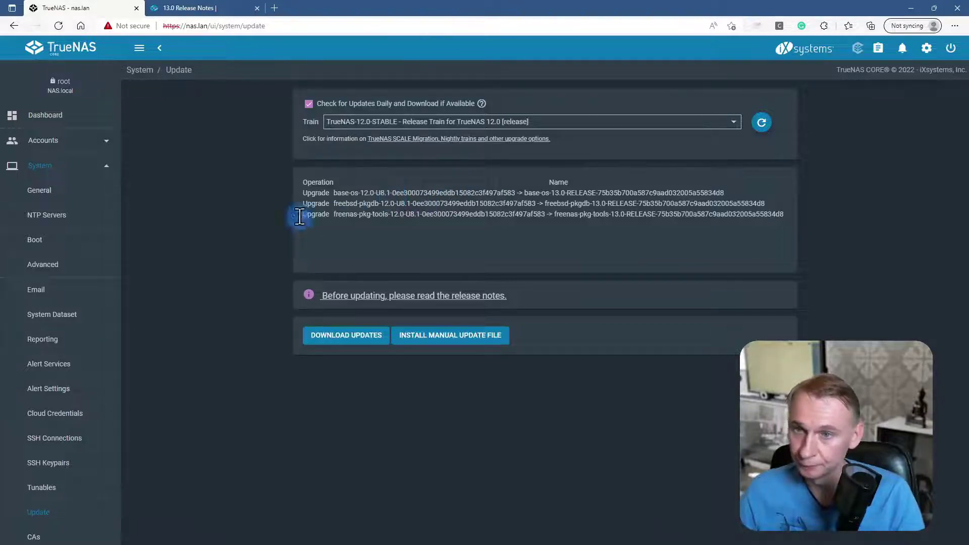
pyautogui.click(35, 241)
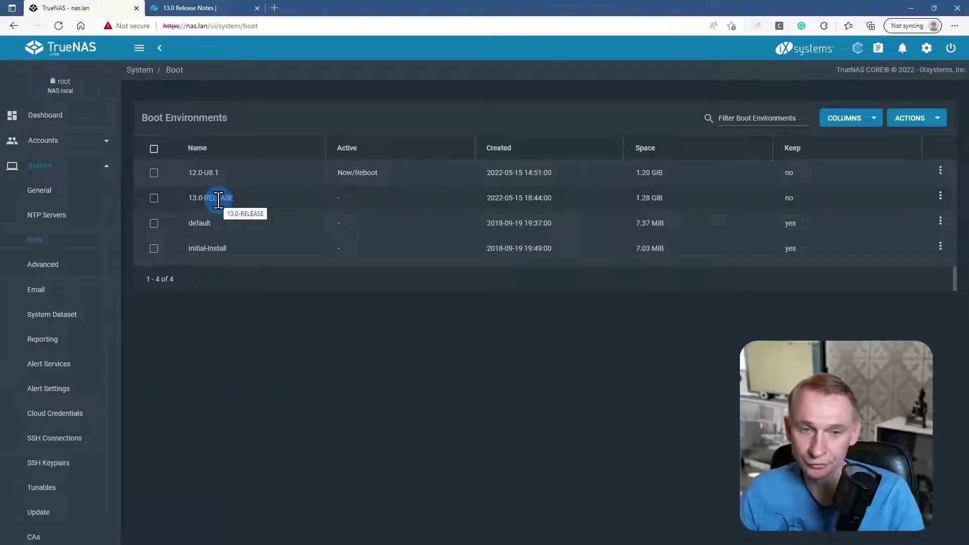
pyautogui.click(201, 172)
pyautogui.click(301, 170)
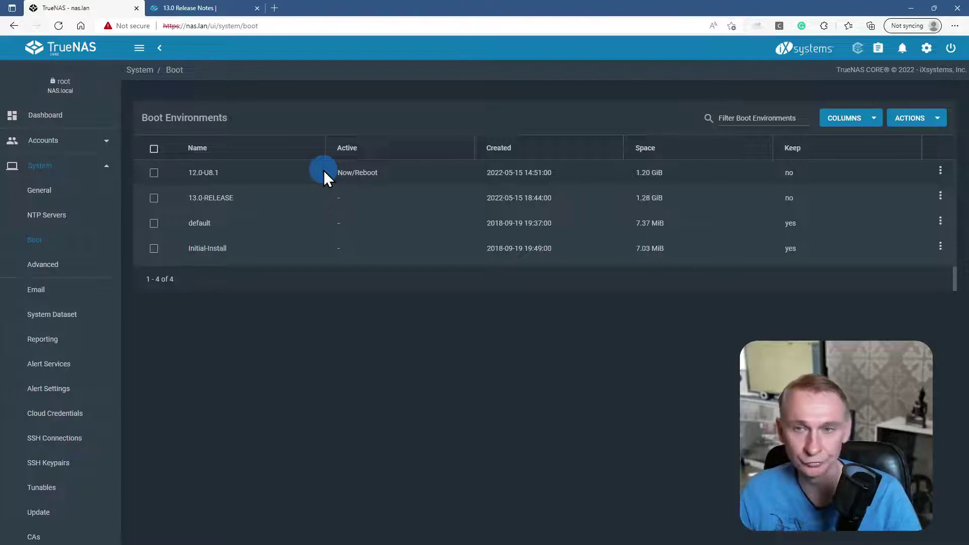
# - Return to the Dashboard showing TrueNAS-12.0-U8.1 with volume1 and volume0 online
pyautogui.click(53, 117)
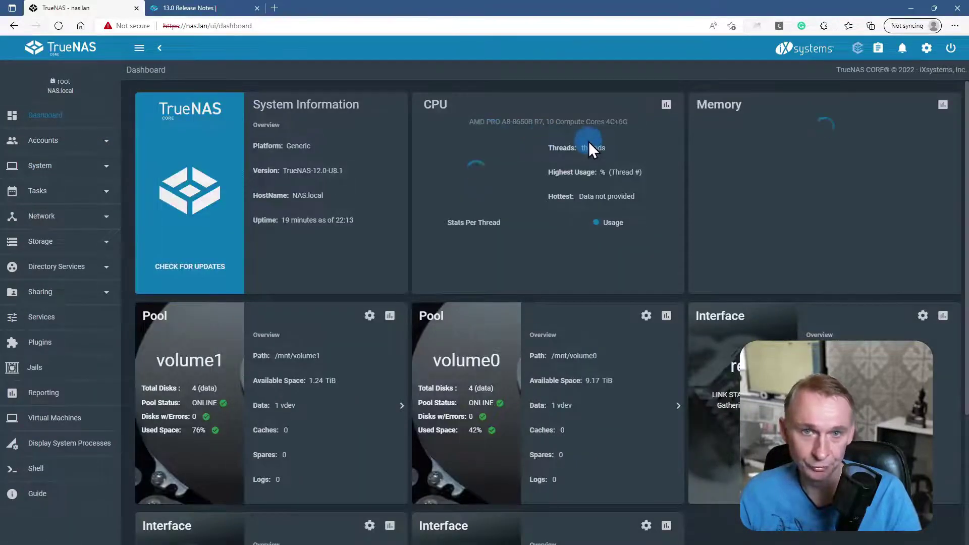